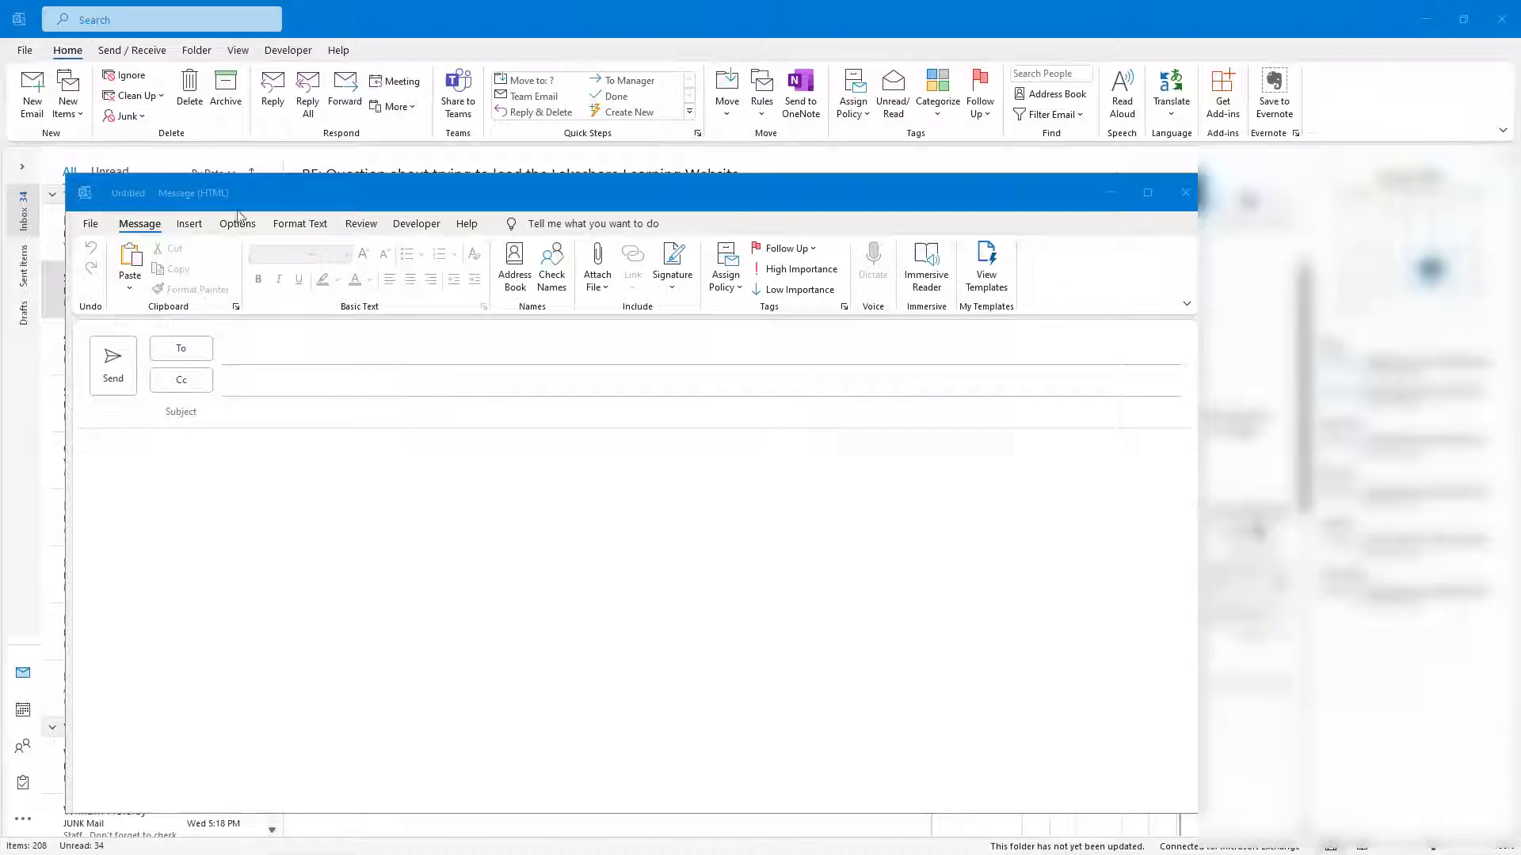
- On the draft's Options tab, tick Request a Delivery Receipt and Request a Read Receipt
left_click(236, 225)
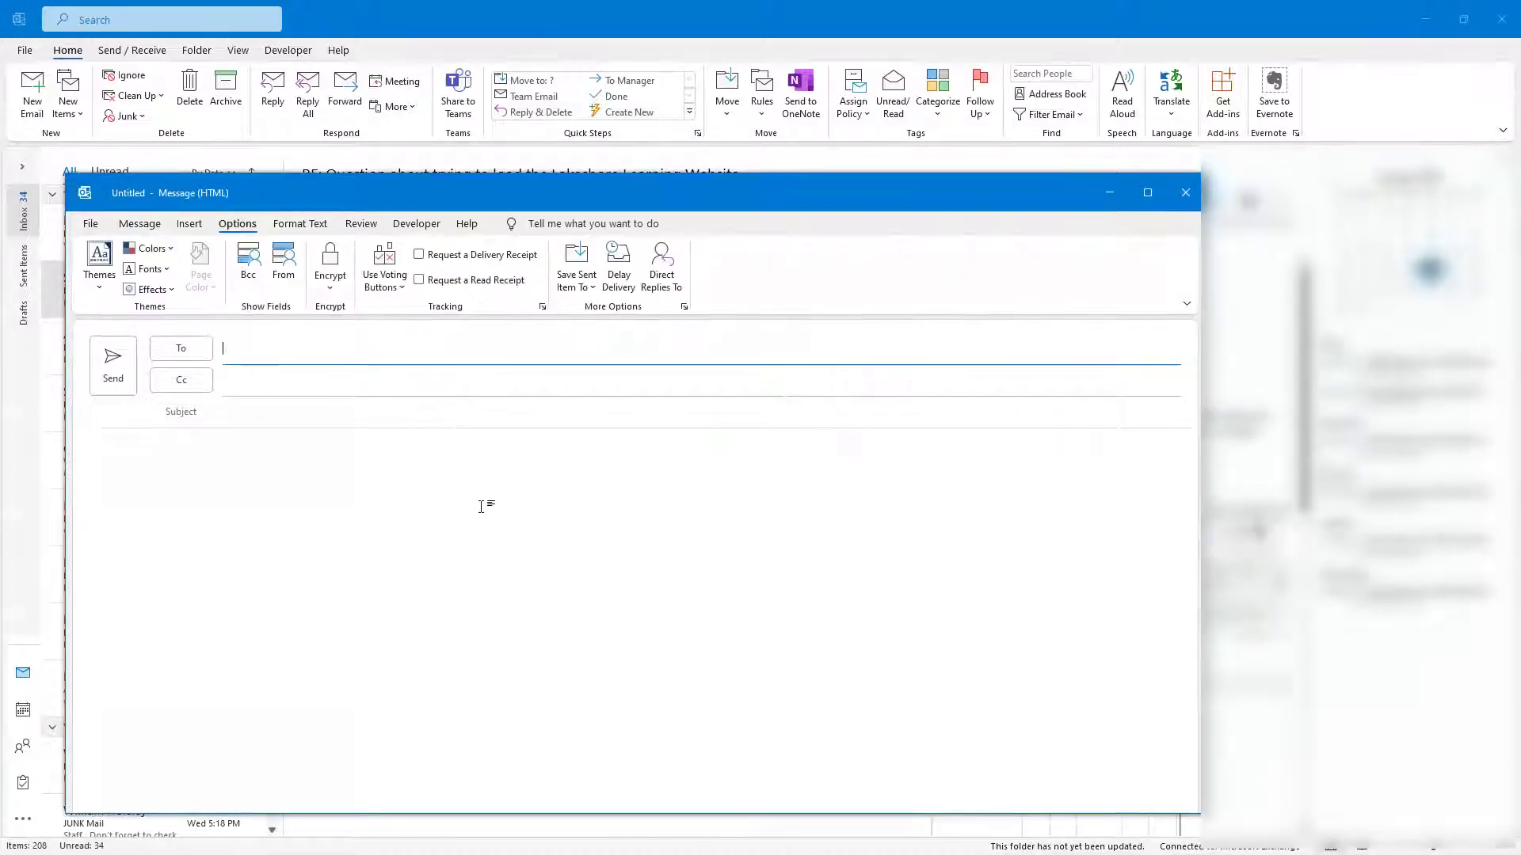
left_click(425, 258)
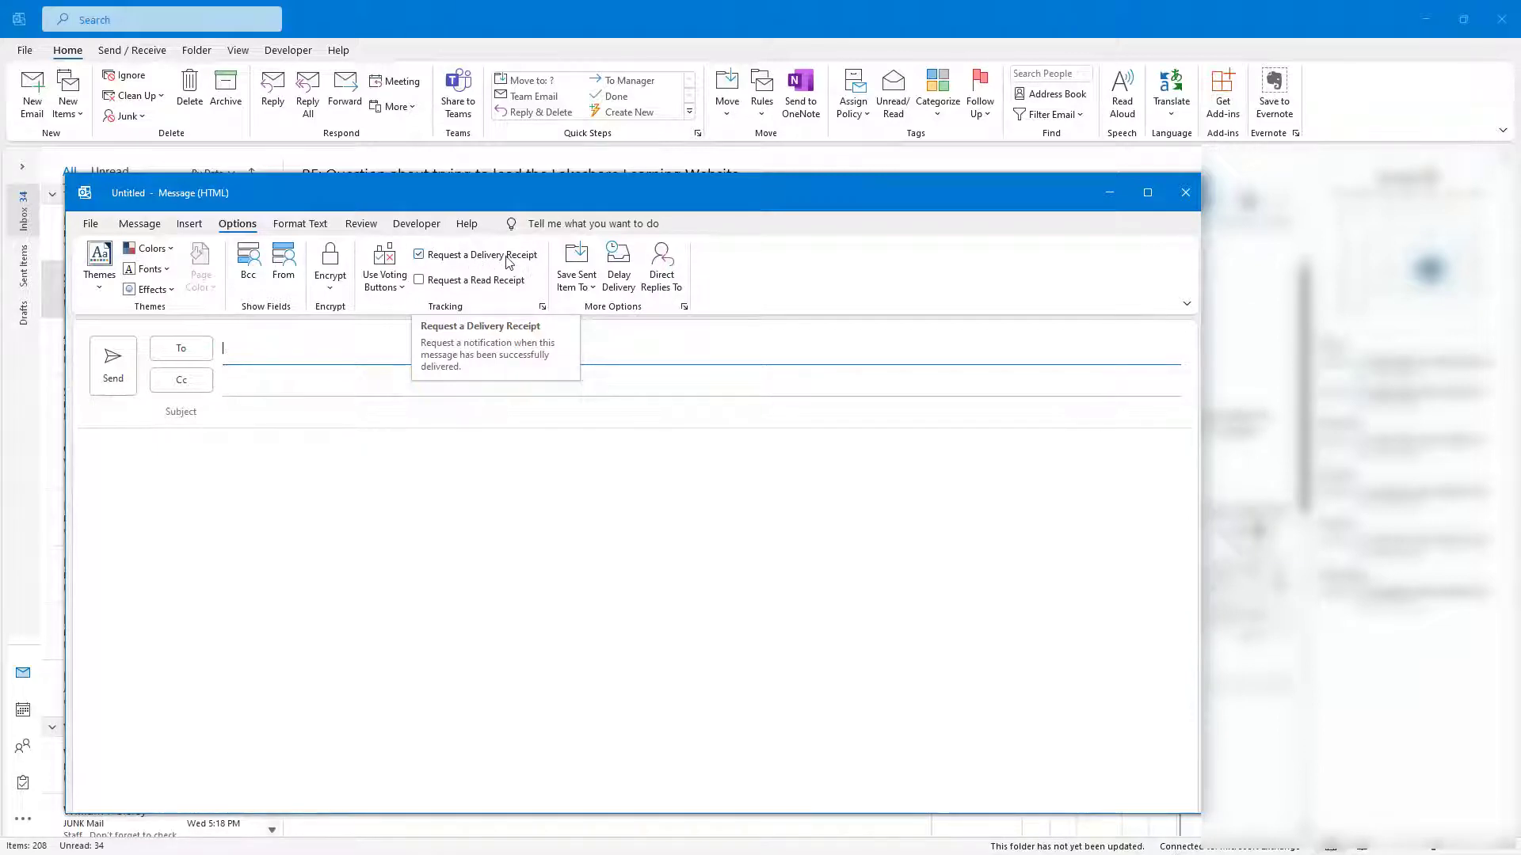
left_click(420, 281)
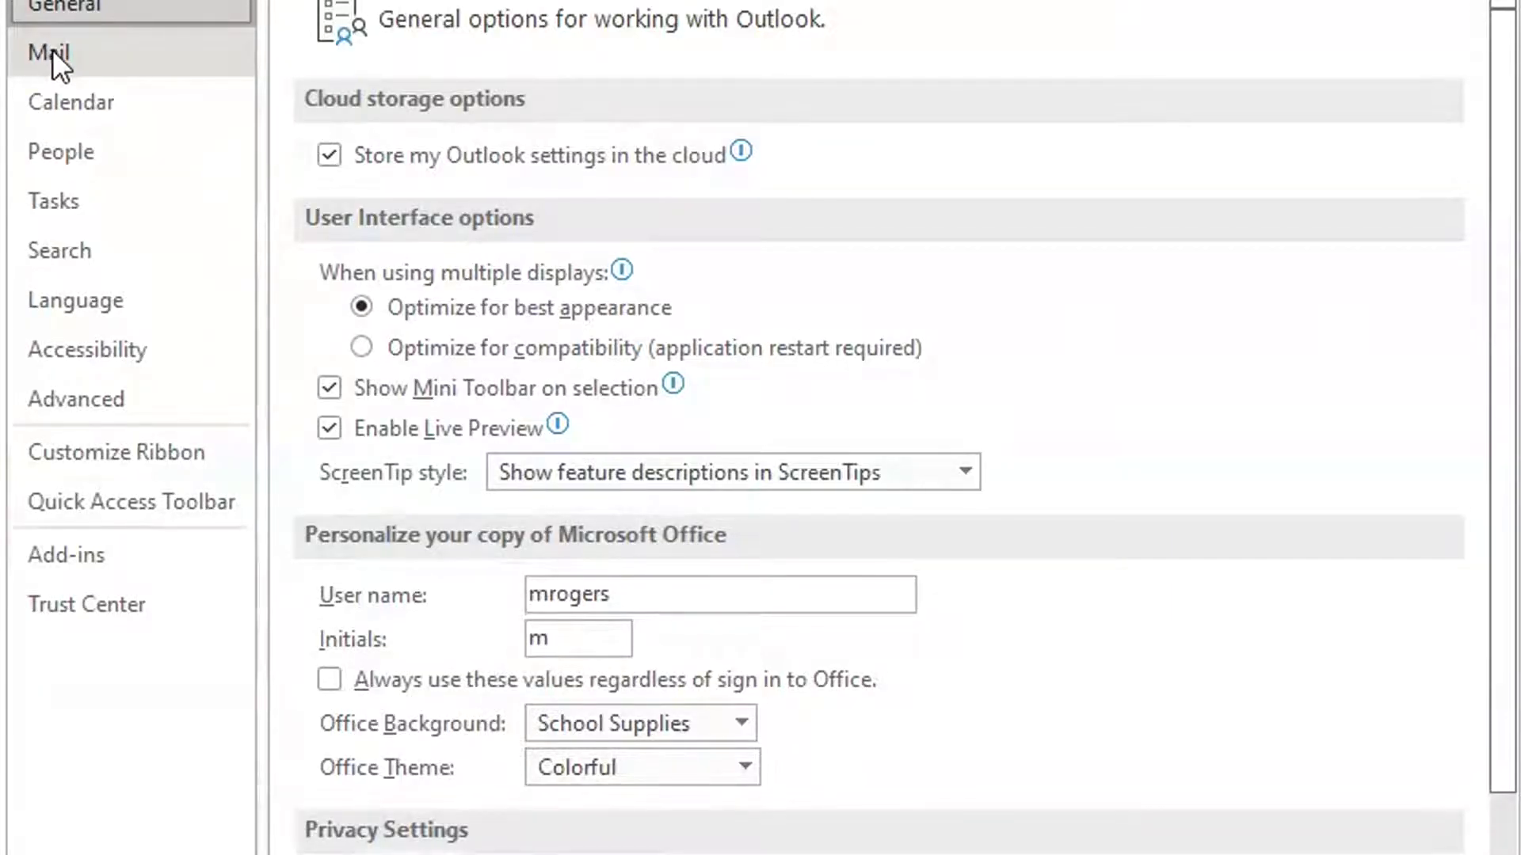
- In Mail options, tick Delivery receipt and Read receipt under 'For all messages sent, request'
left_click(133, 64)
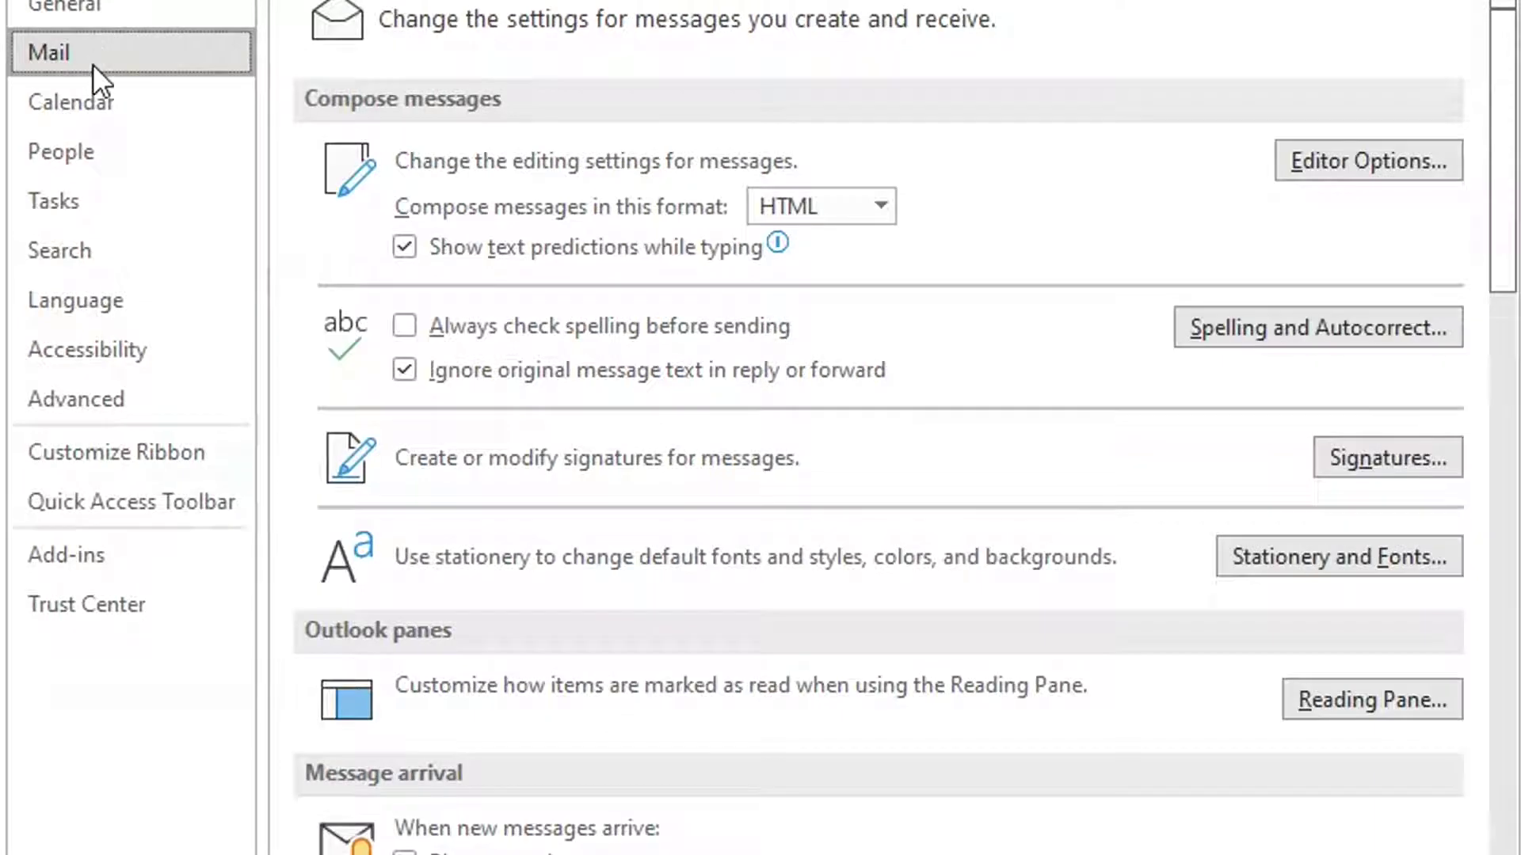
scroll(605, 389, "down", 1)
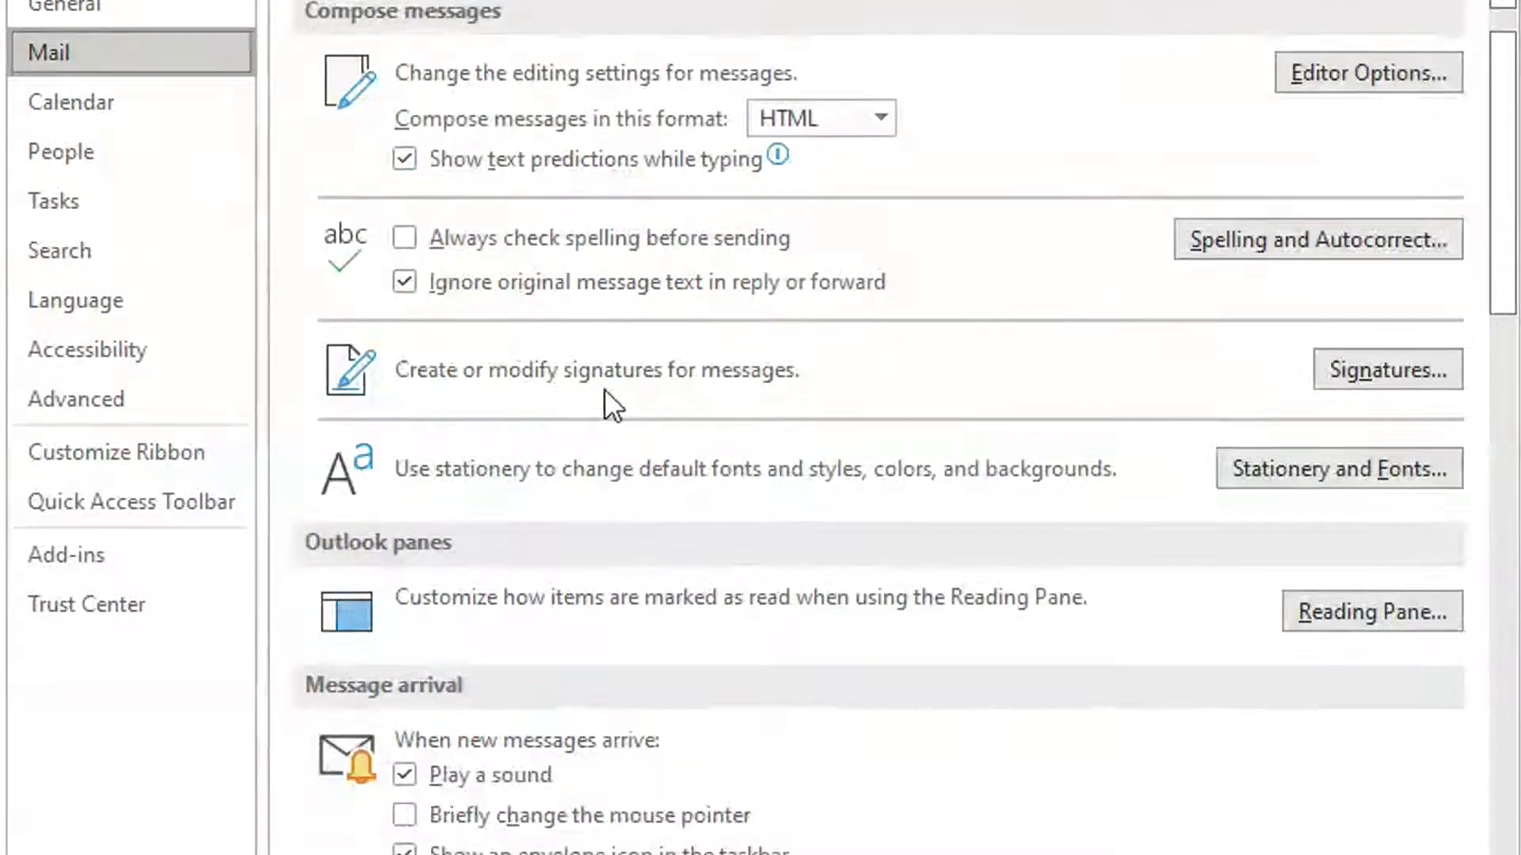
scroll(532, 412, "down", 6)
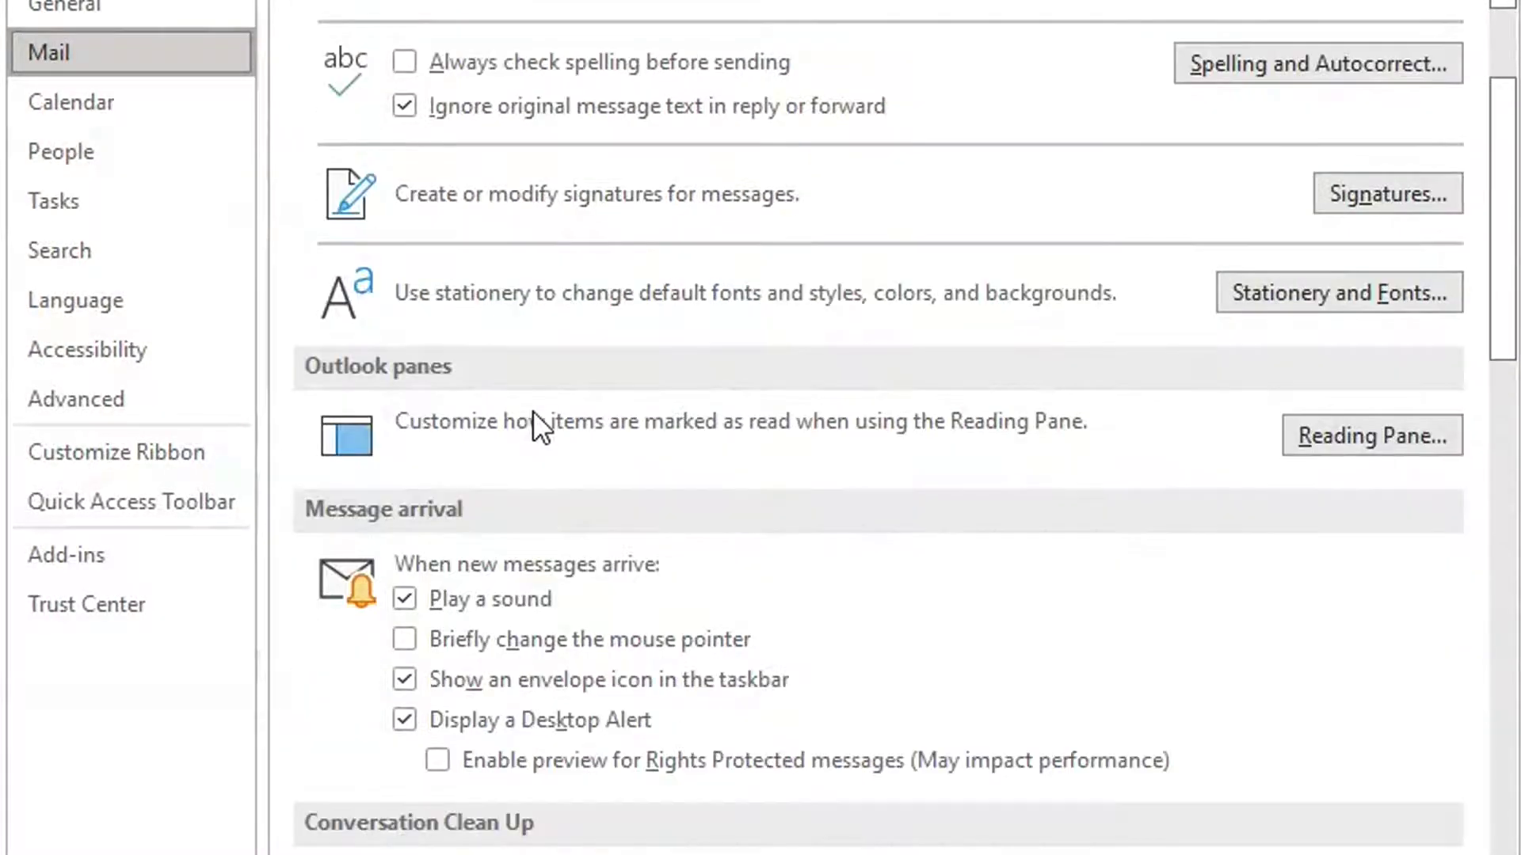
scroll(532, 410, "down", 2)
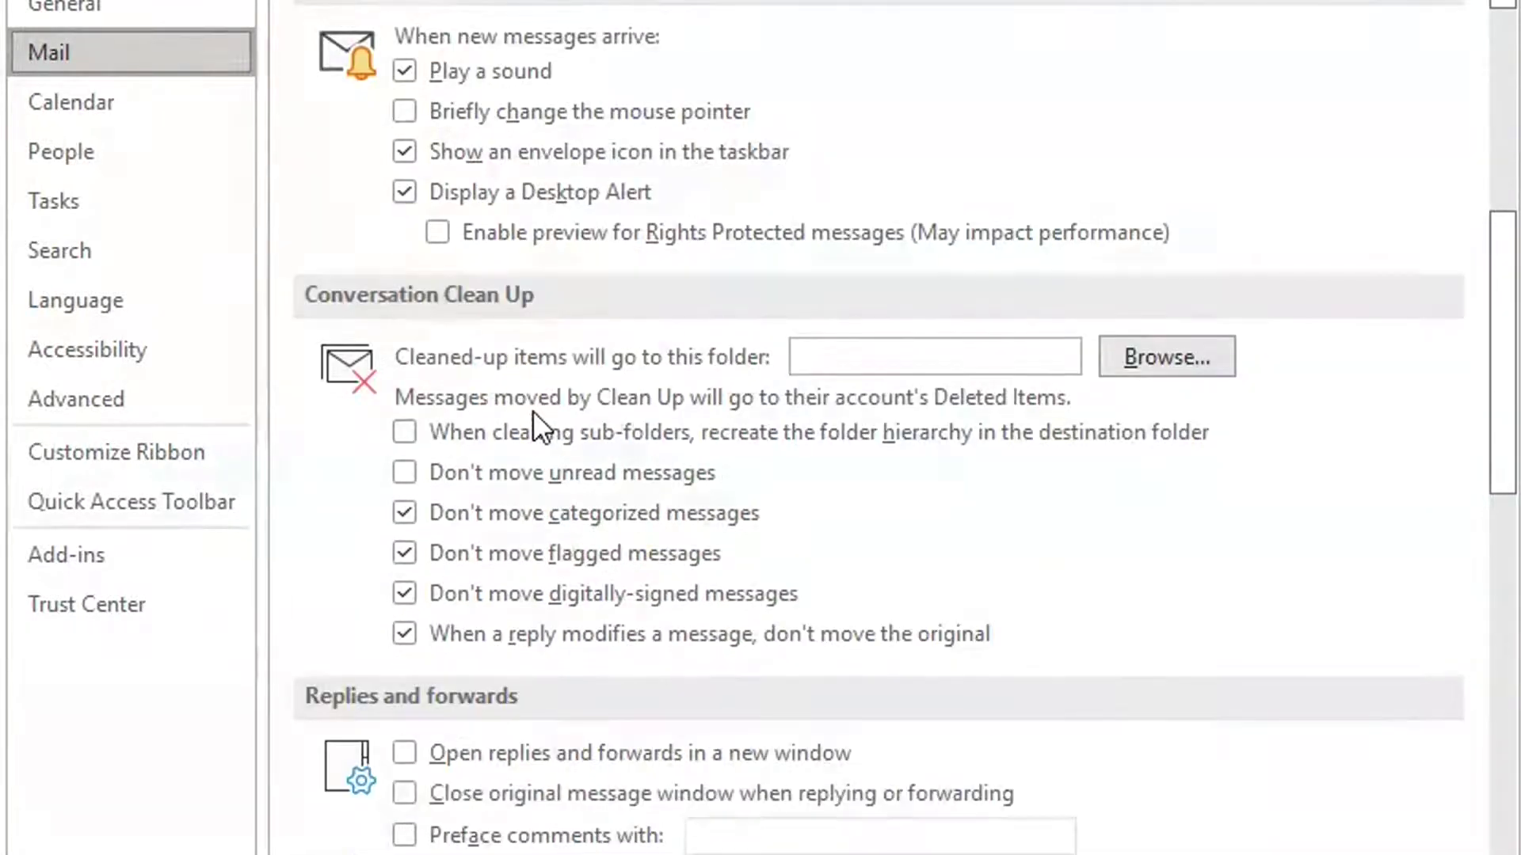
scroll(534, 408, "down", 5)
scroll(534, 406, "down", 12)
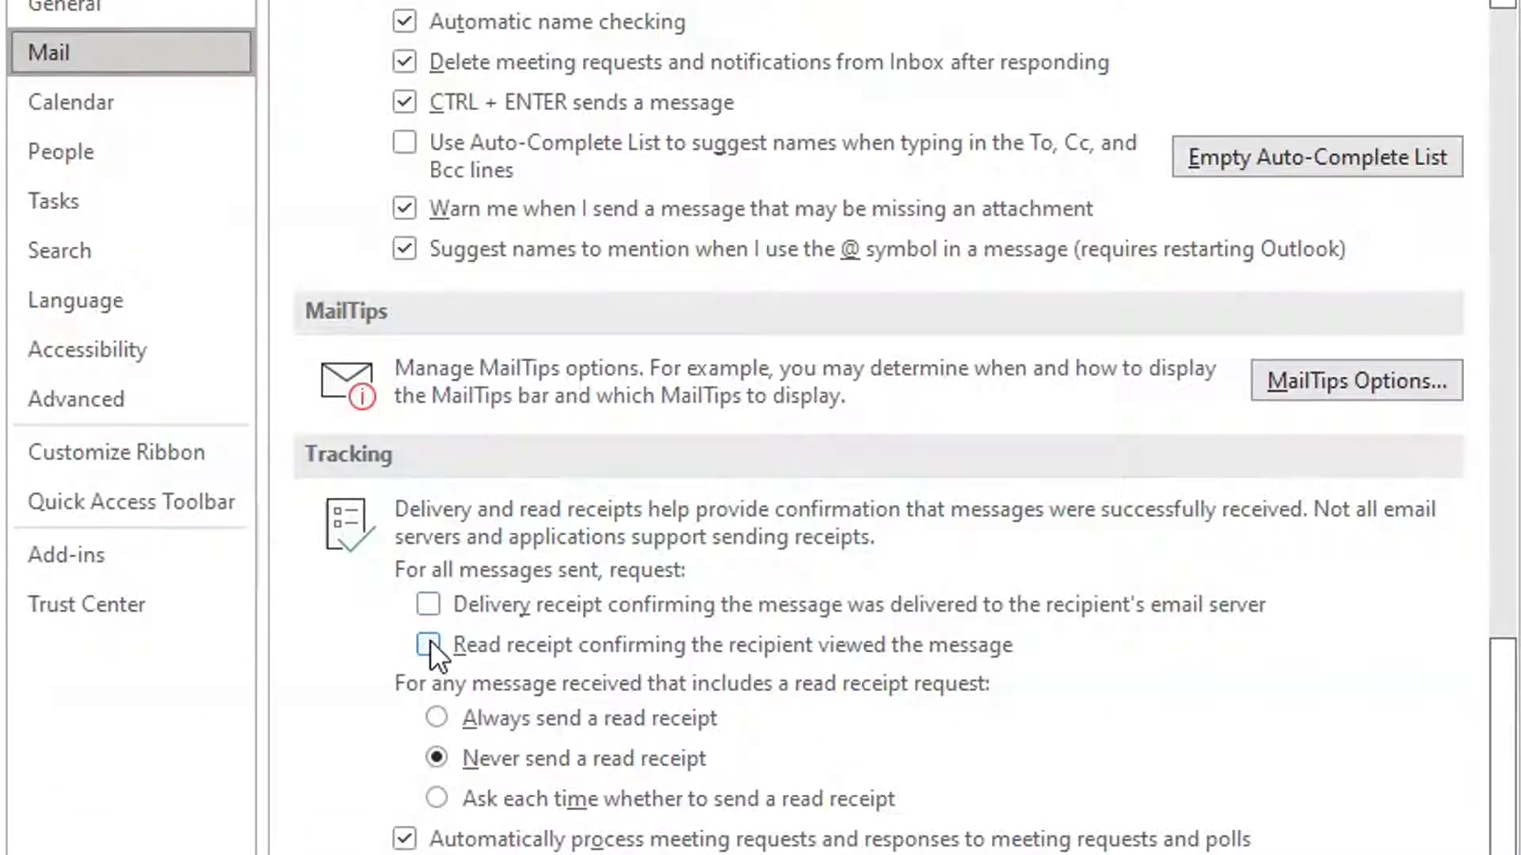
left_click(428, 604)
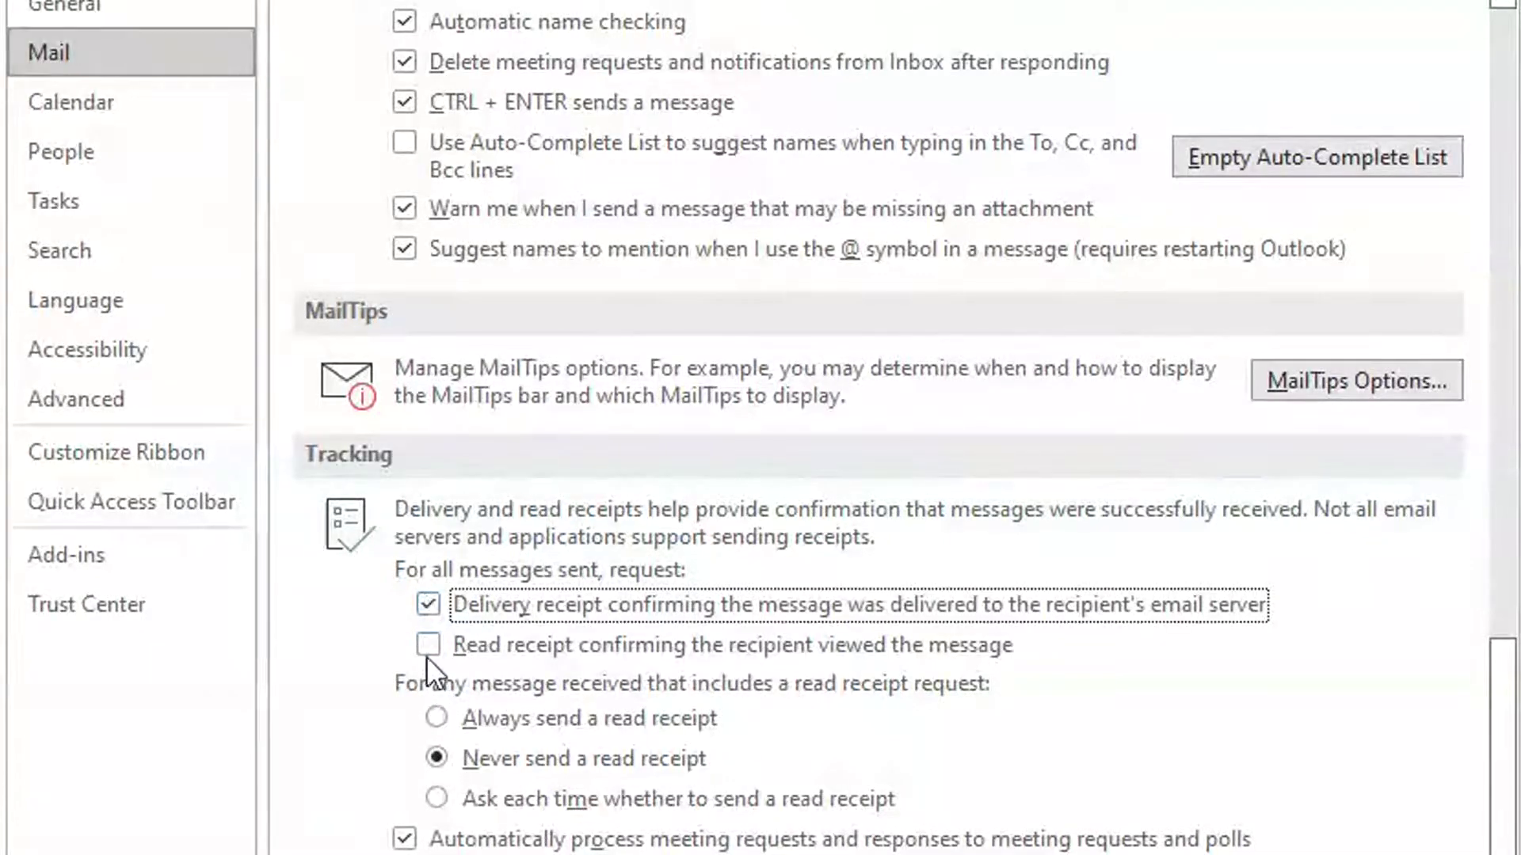
left_click(428, 643)
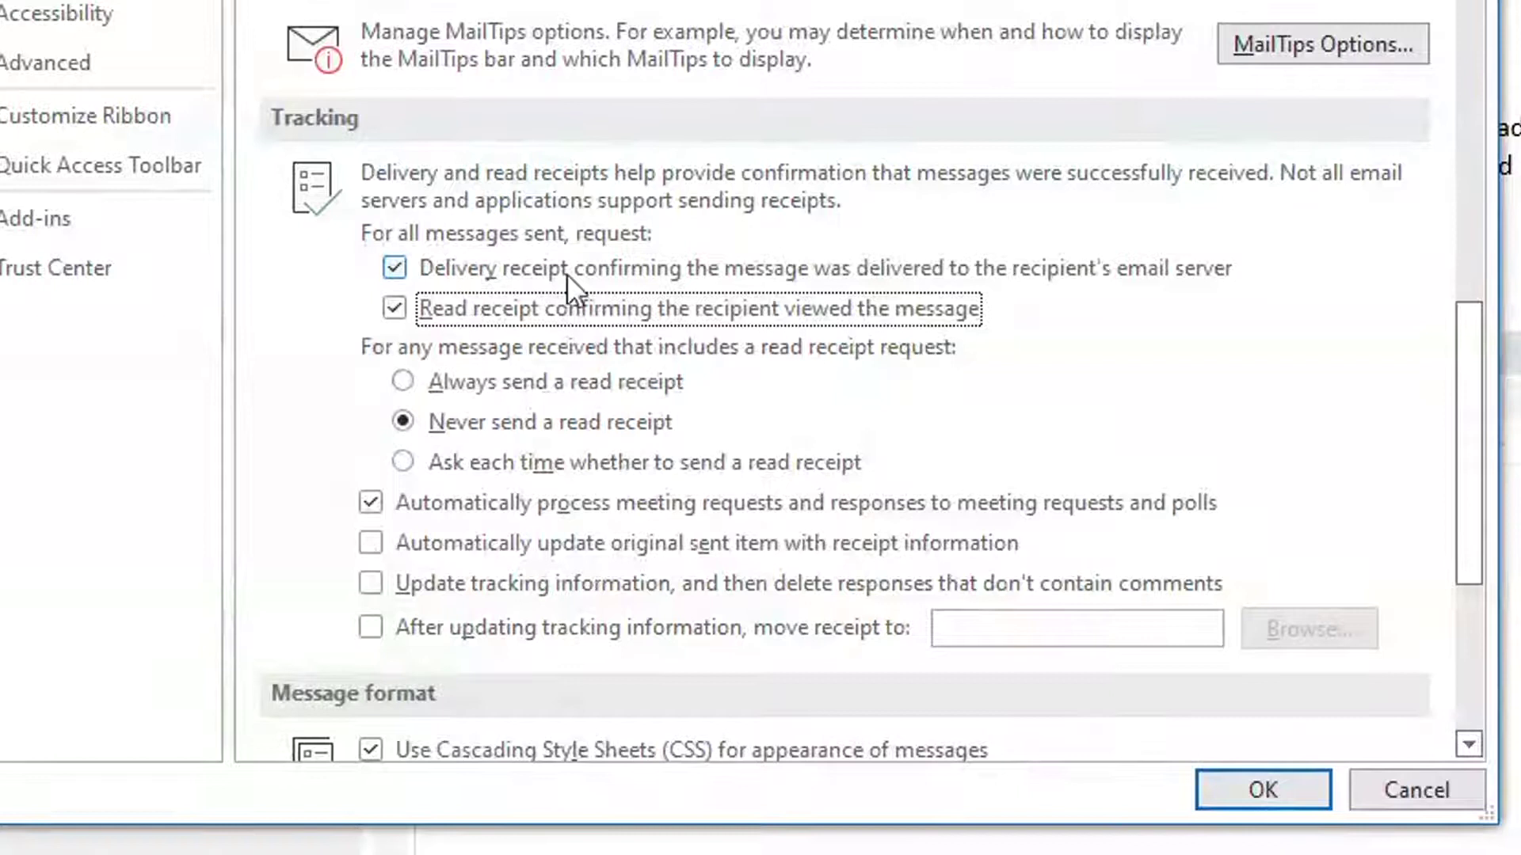
- Try the read receipt response choices, settling on 'Ask each time whether to send a read receipt'
left_click(402, 461)
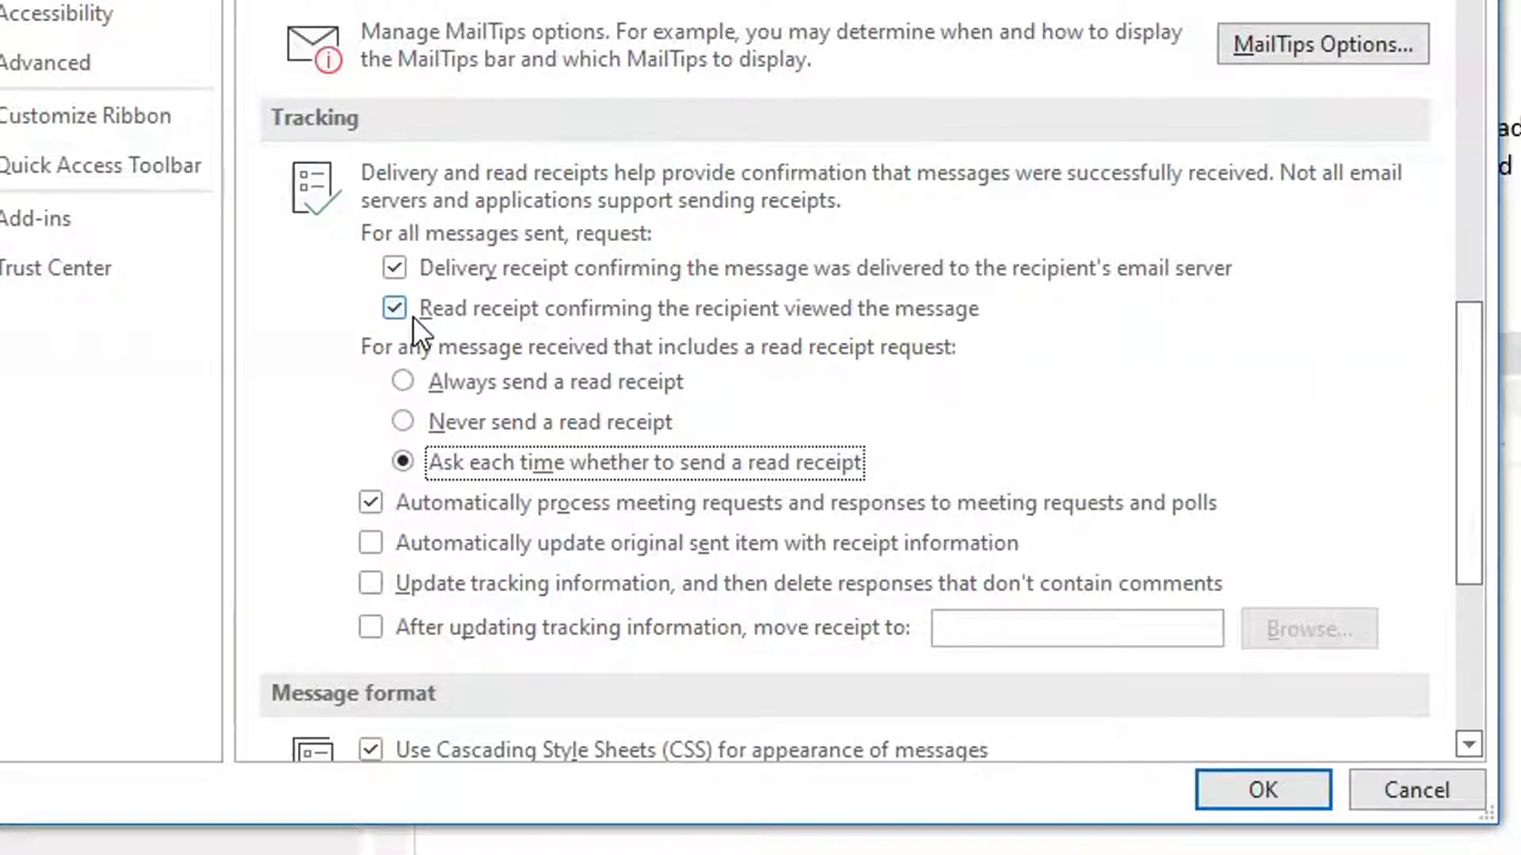
left_click(402, 383)
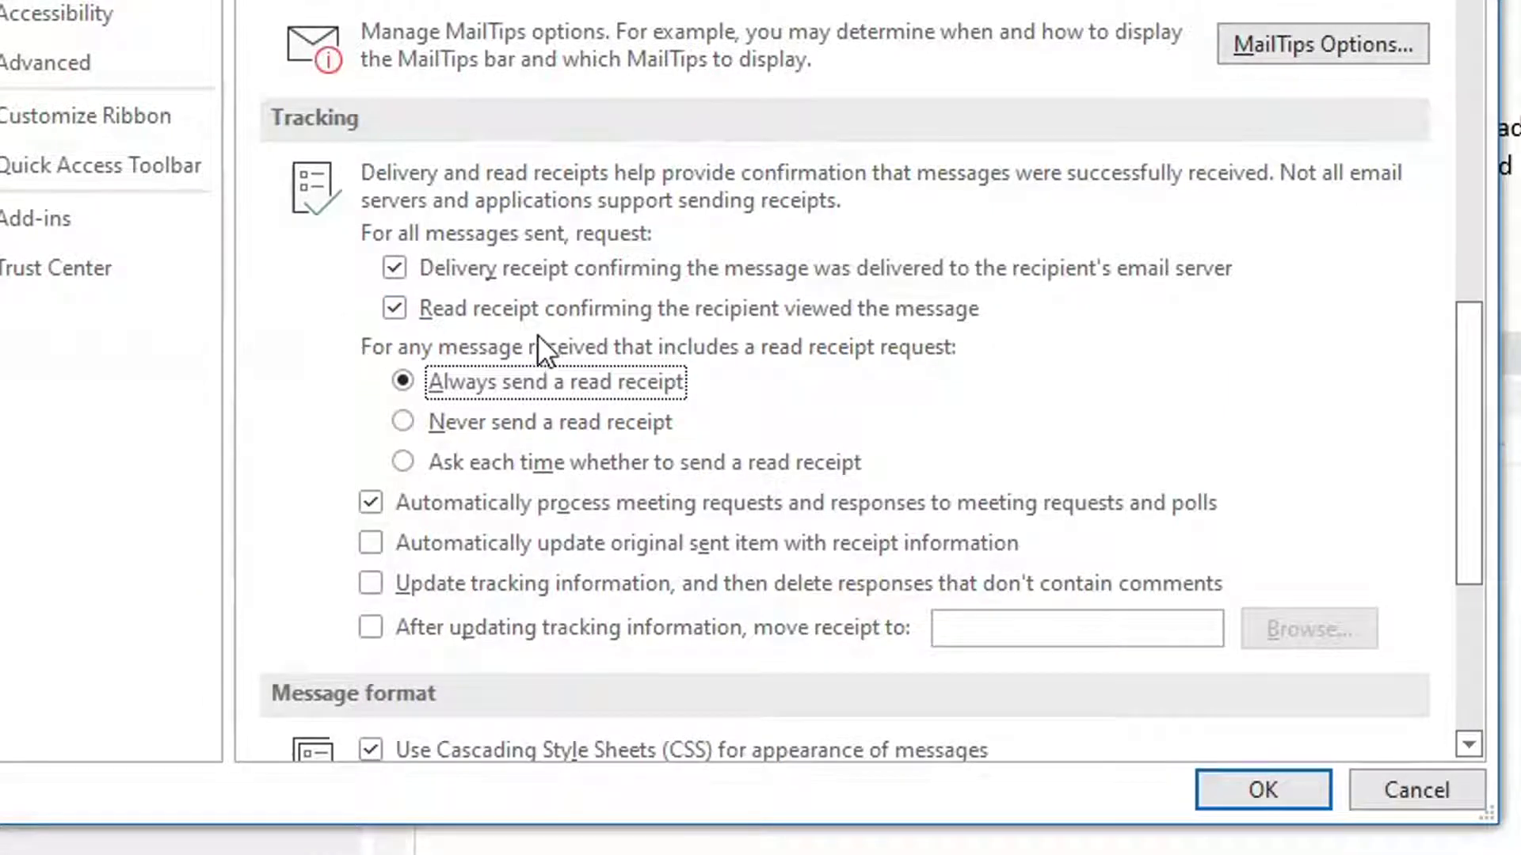
left_click(403, 421)
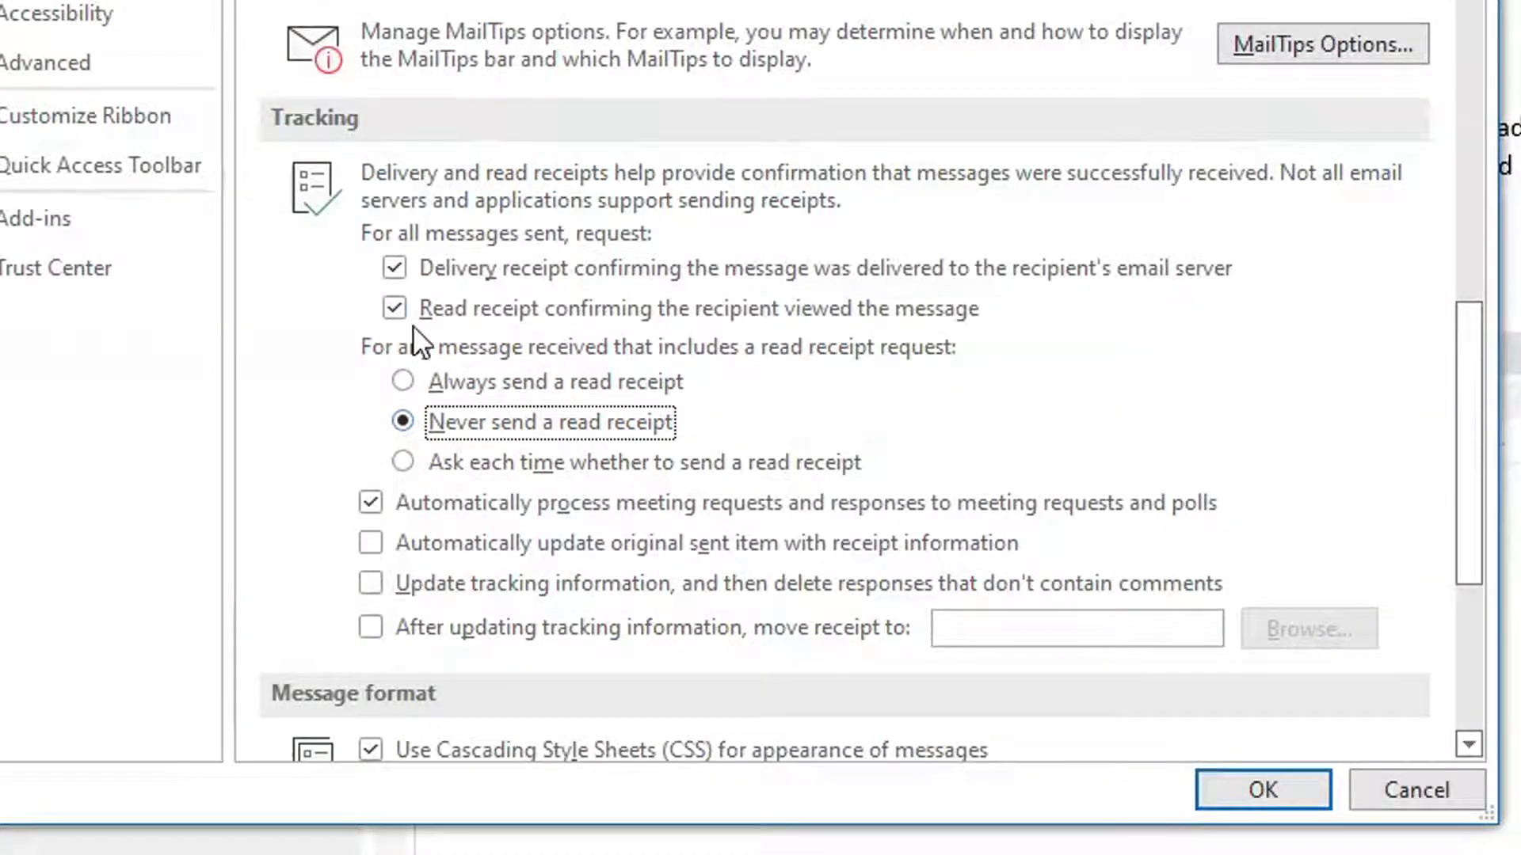
left_click(403, 381)
left_click(404, 461)
left_click(403, 382)
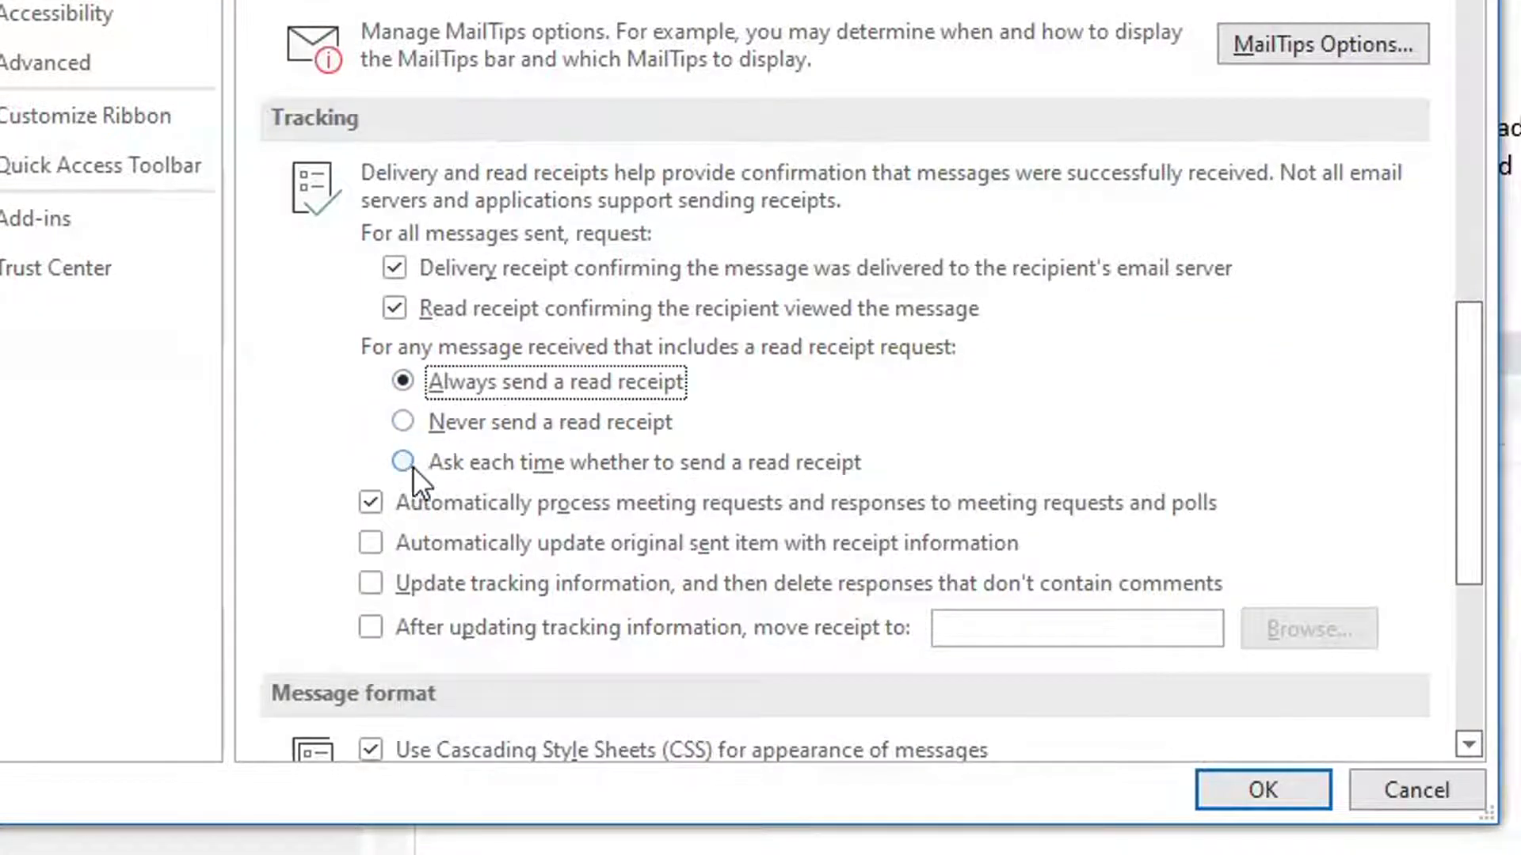
left_click(404, 462)
left_click(402, 381)
left_click(402, 464)
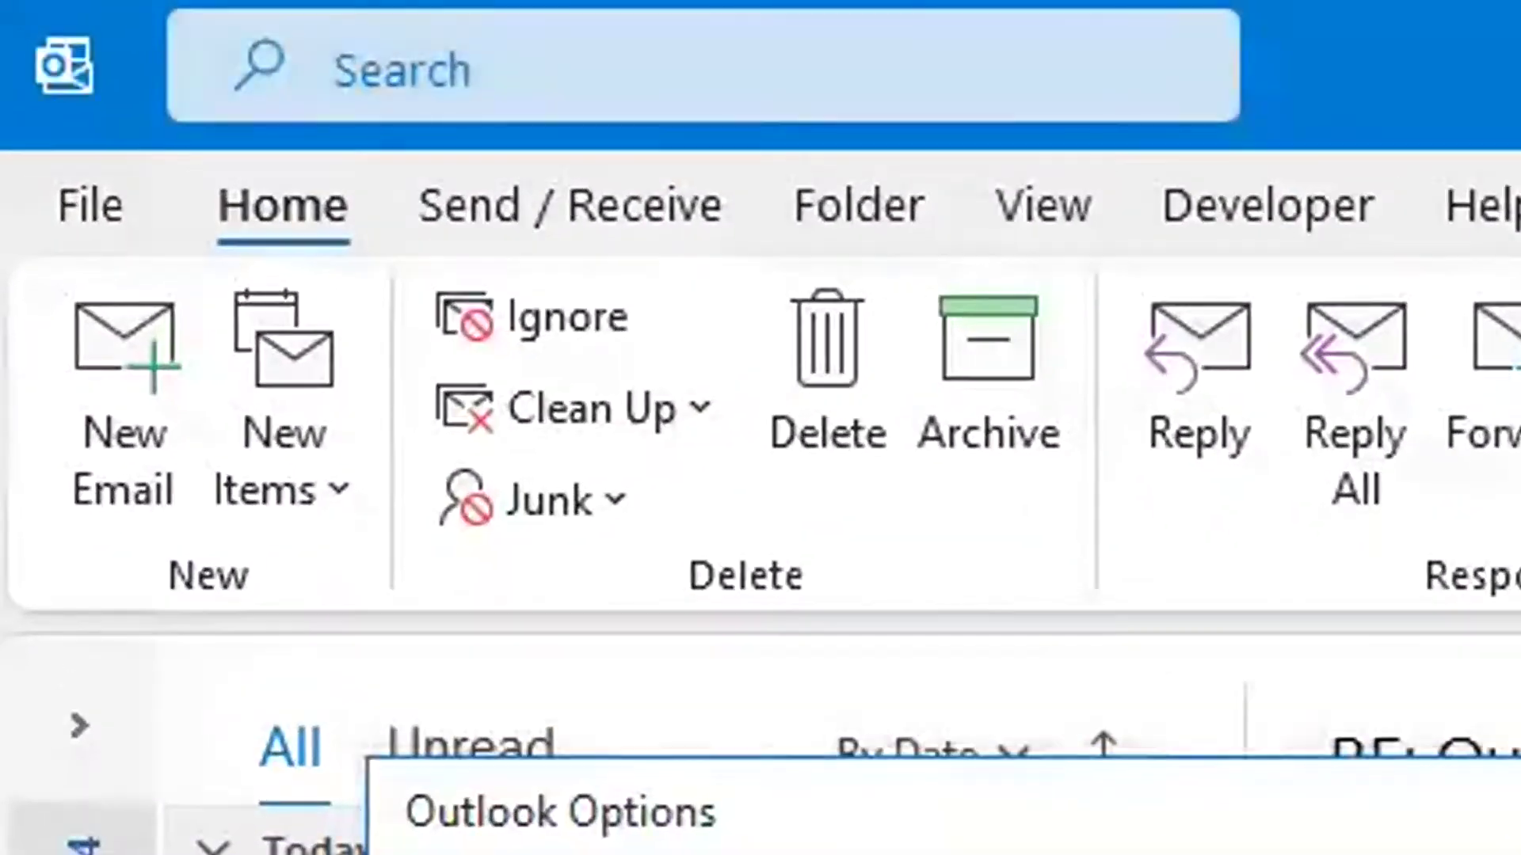
- Save Outlook Options and open a new email in a maximized window
key("Return")
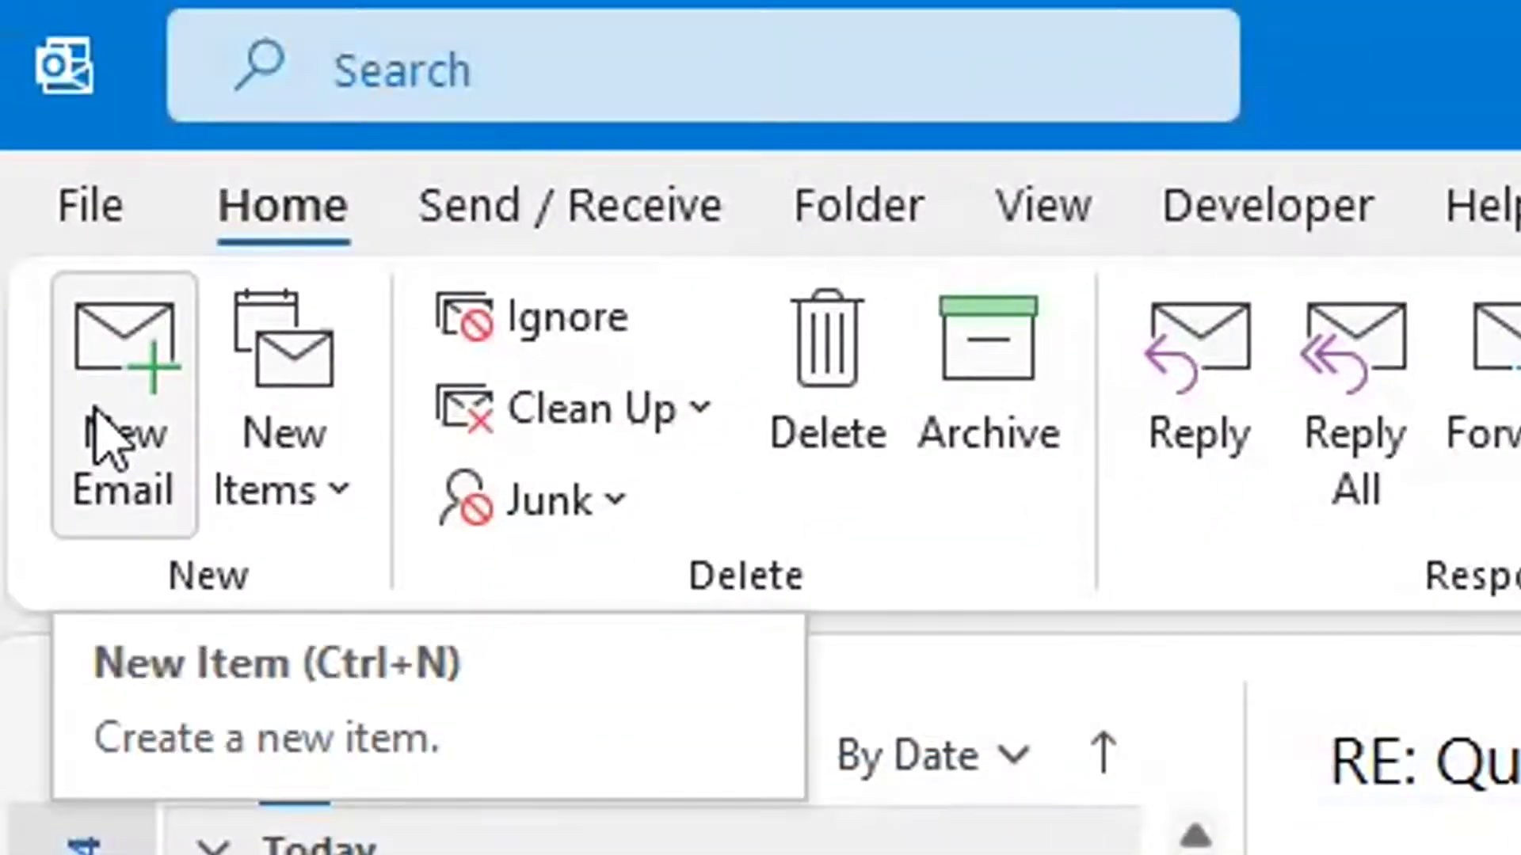
left_click(103, 440)
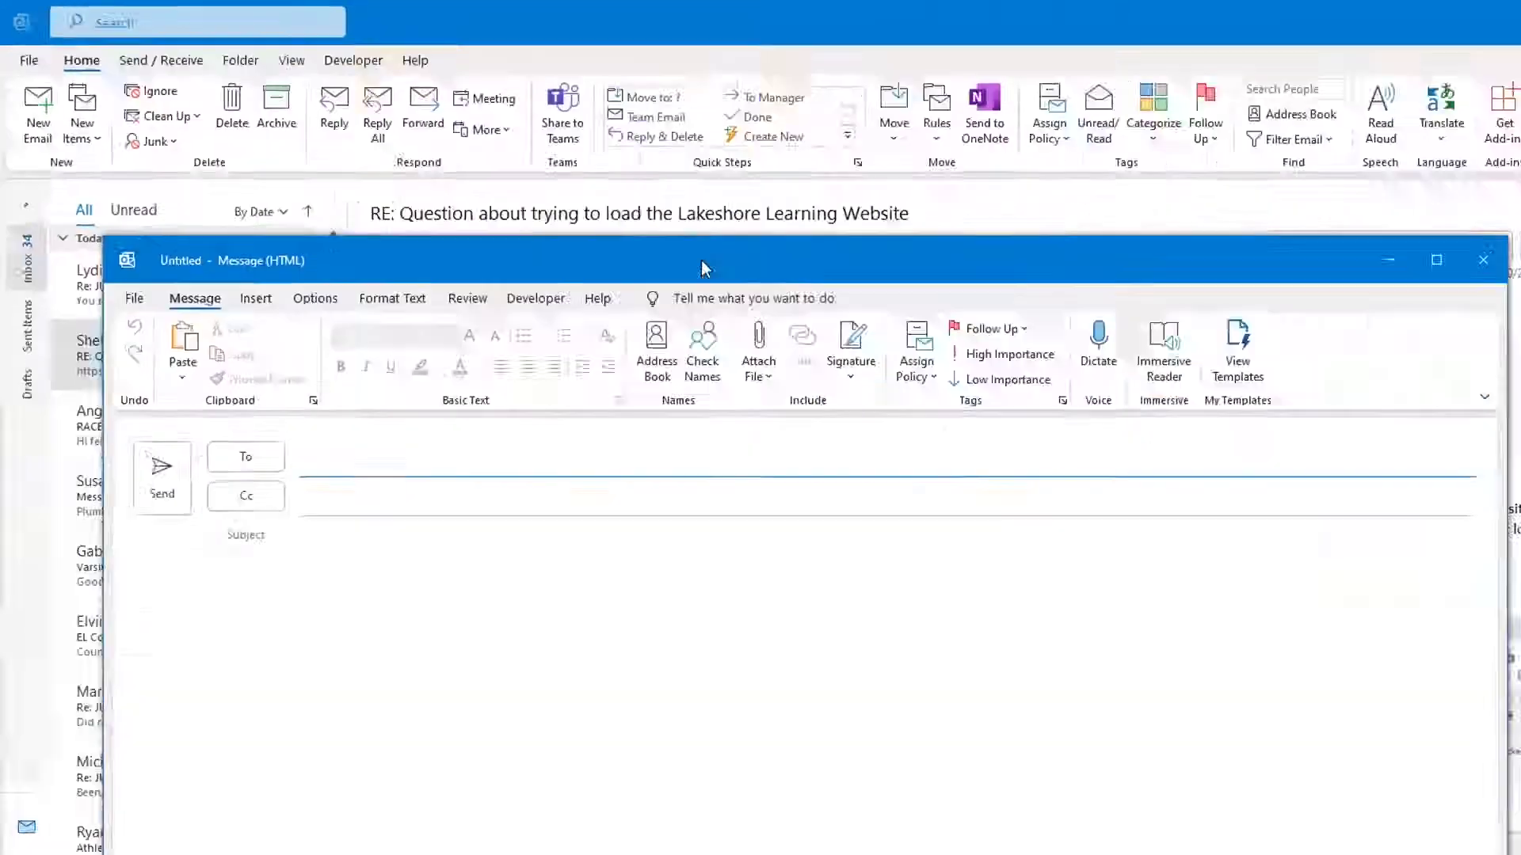
double_click(703, 268)
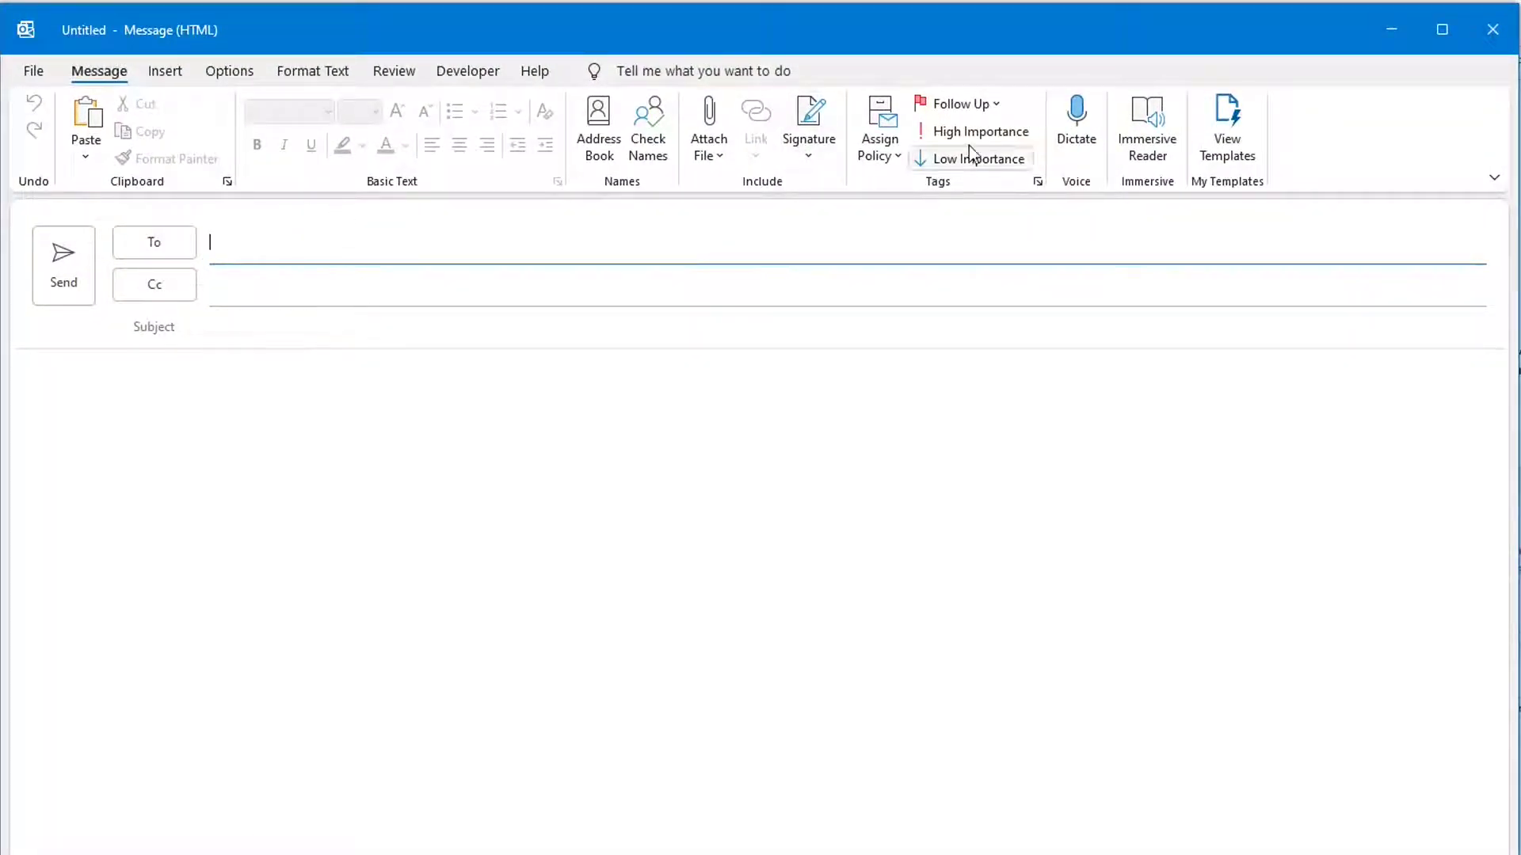
- Check the new message's Tracking options, then untick both read and delivery receipt requests
left_click(212, 80)
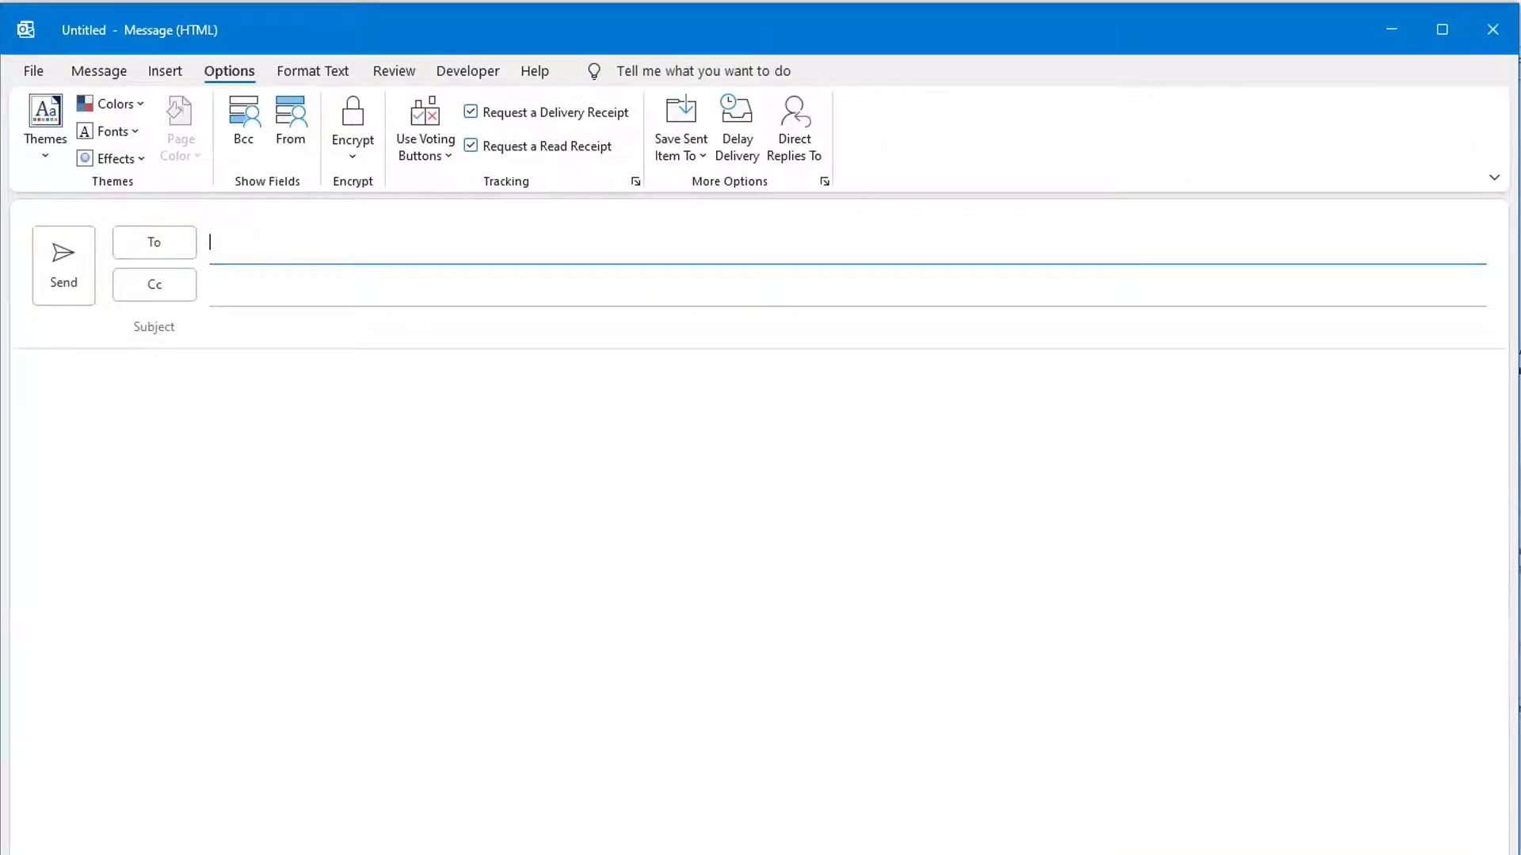
left_click(471, 145)
left_click(470, 112)
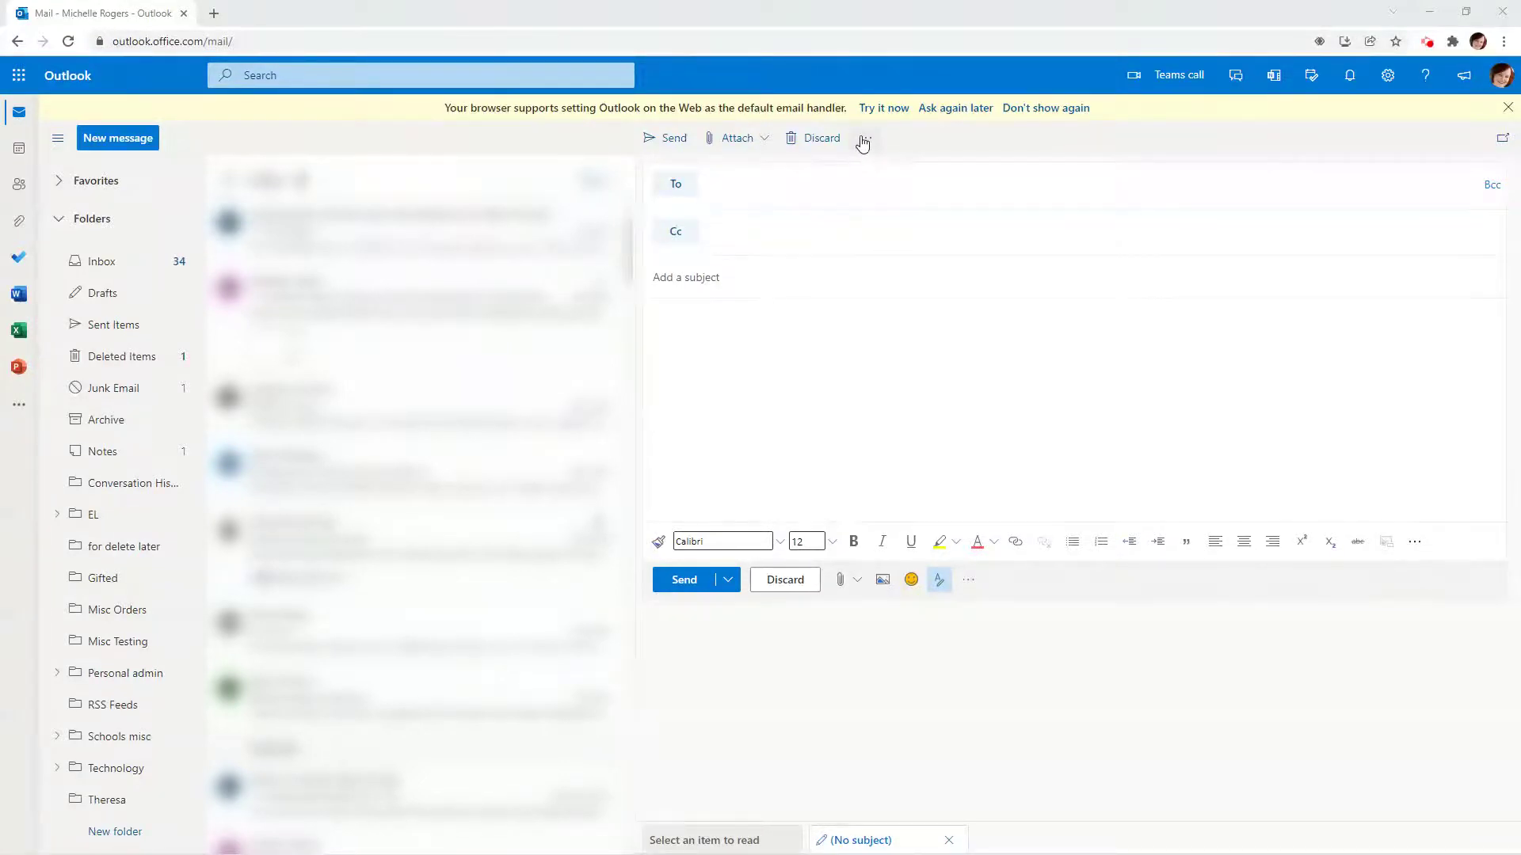
- Start a new web message and open the '...' more-options menu on the compose toolbar
left_click(83, 136)
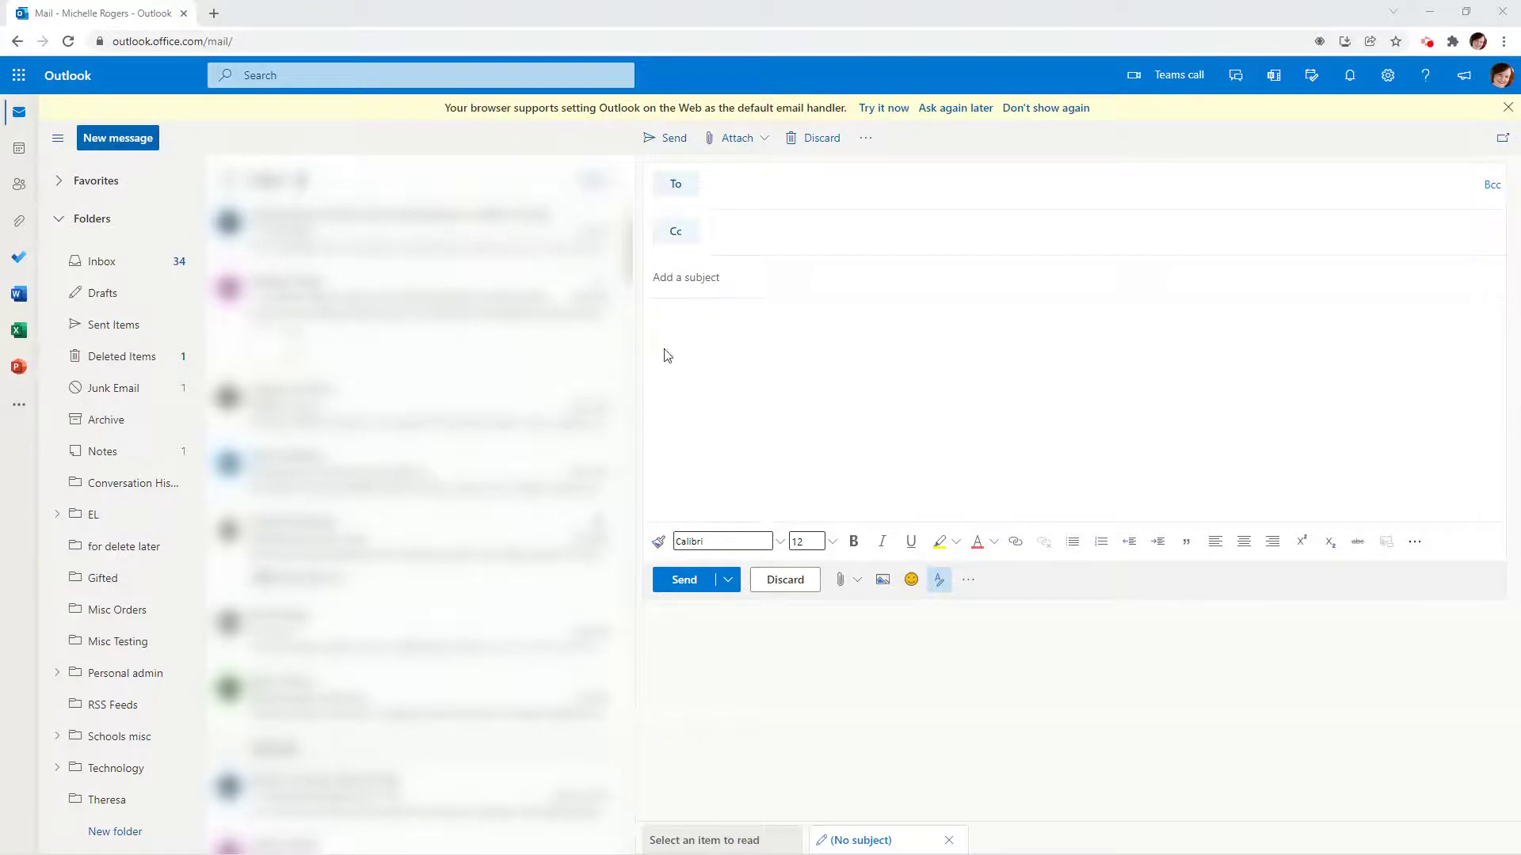
left_click(868, 144)
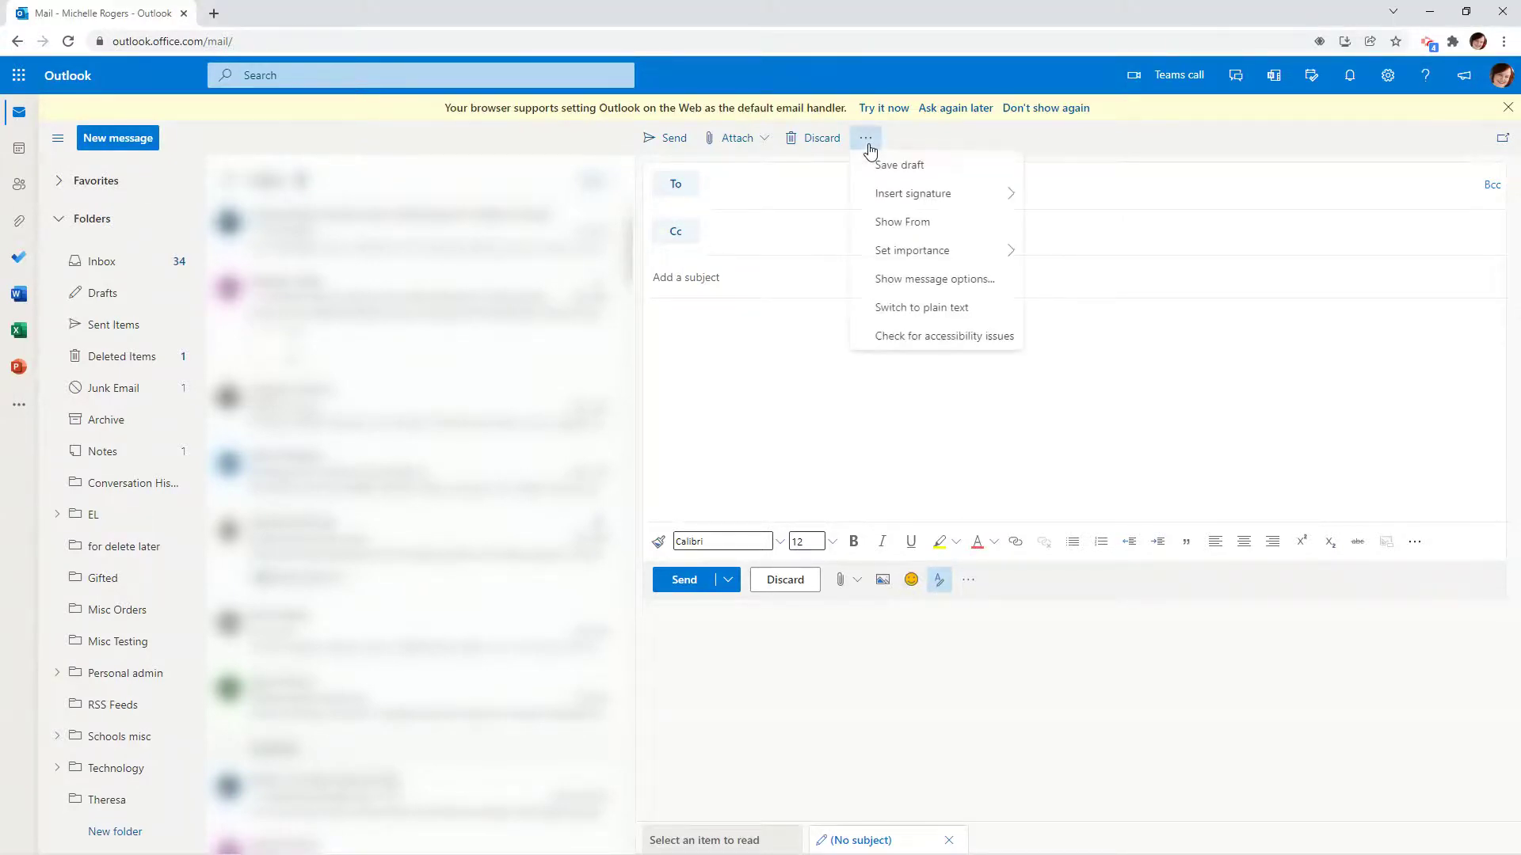
- In message options, tick read and delivery receipt requests and confirm, then open and close Settings
left_click(905, 288)
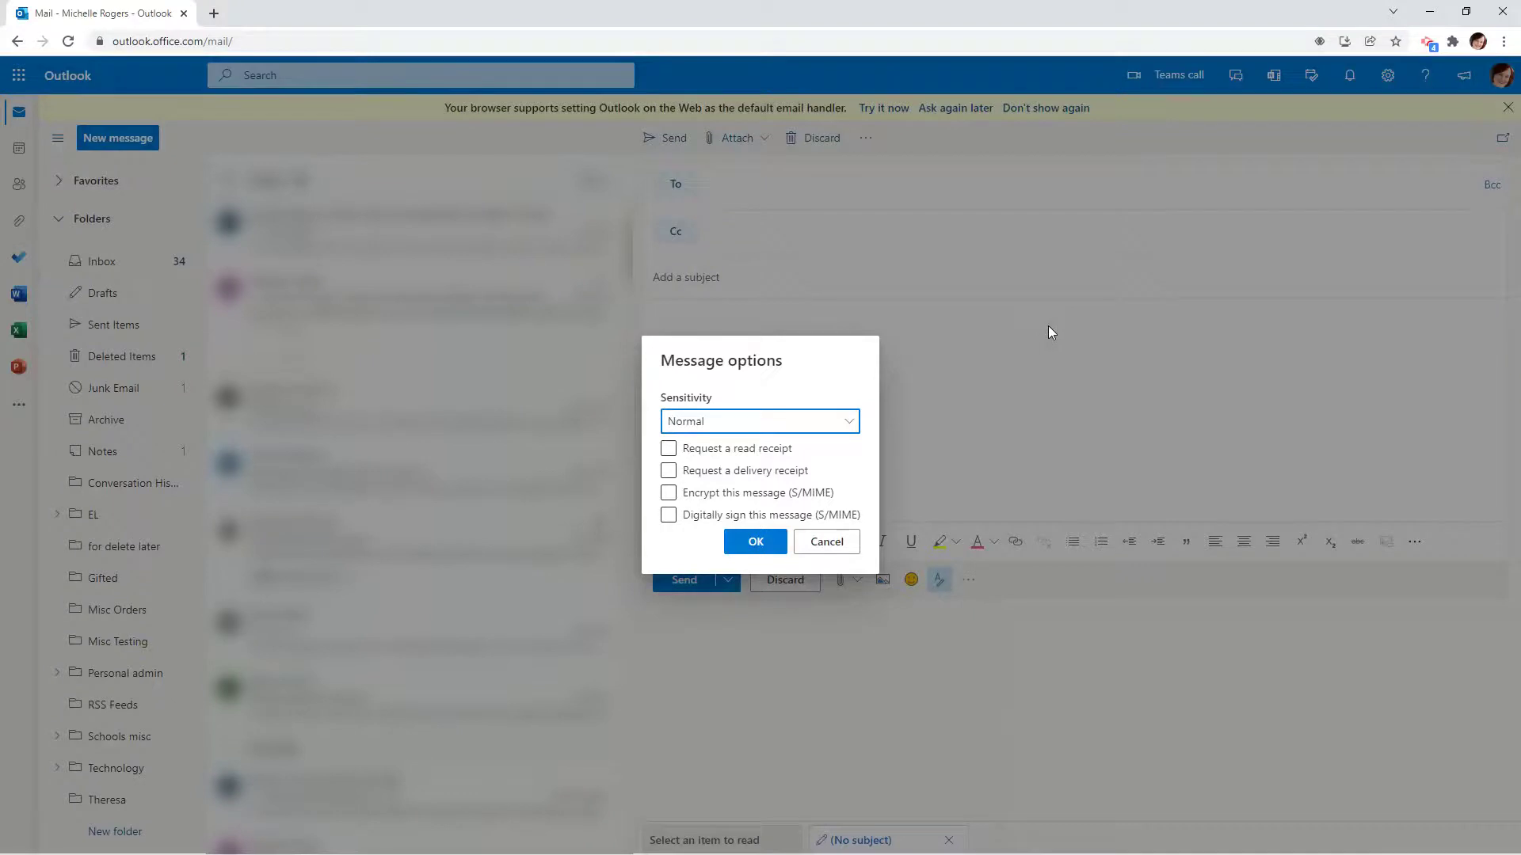
left_click(669, 450)
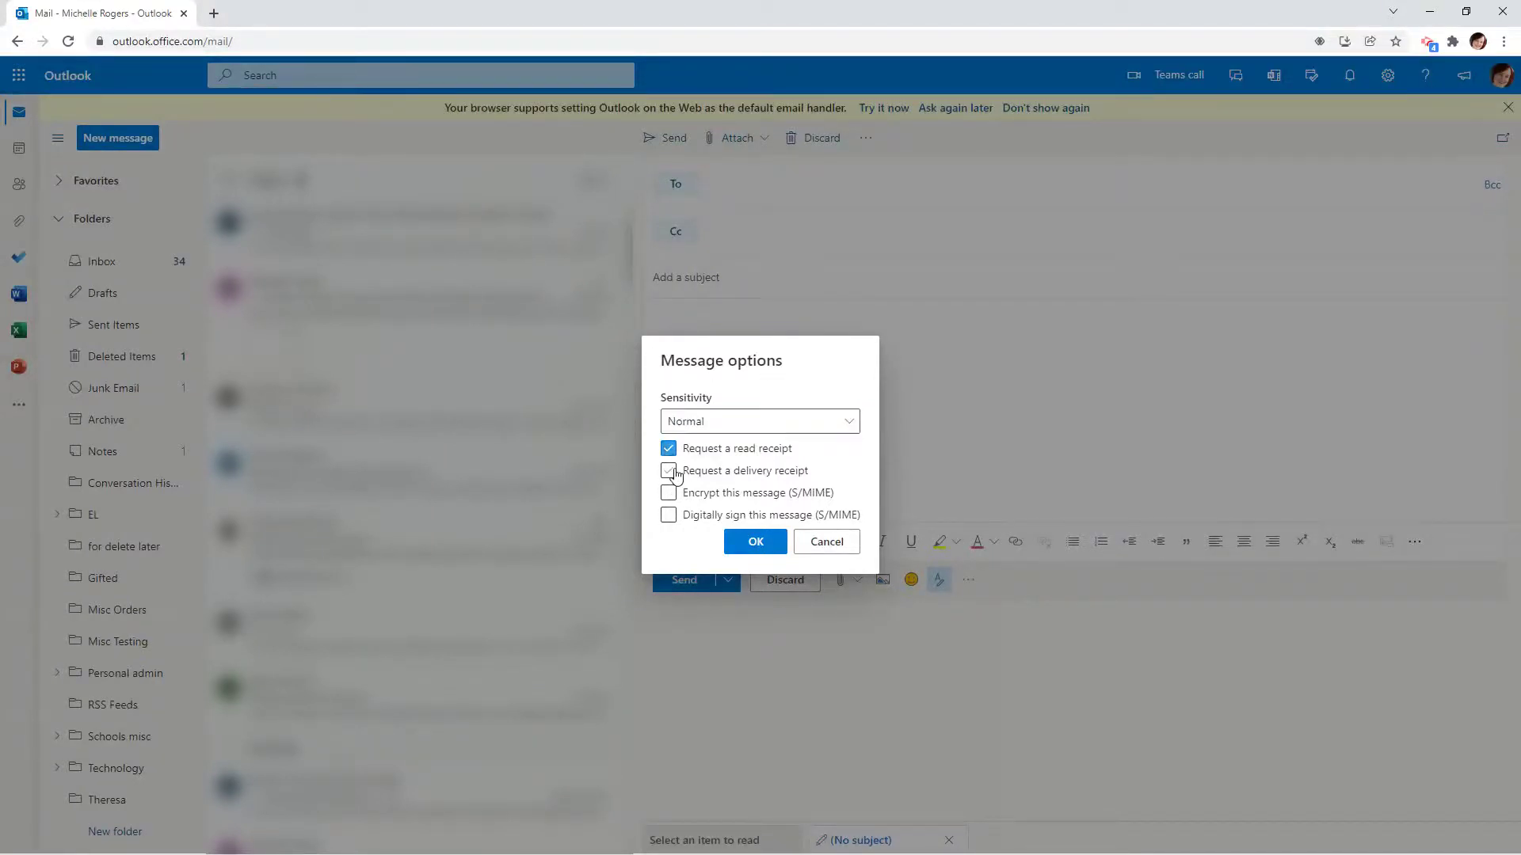
left_click(670, 471)
left_click(757, 544)
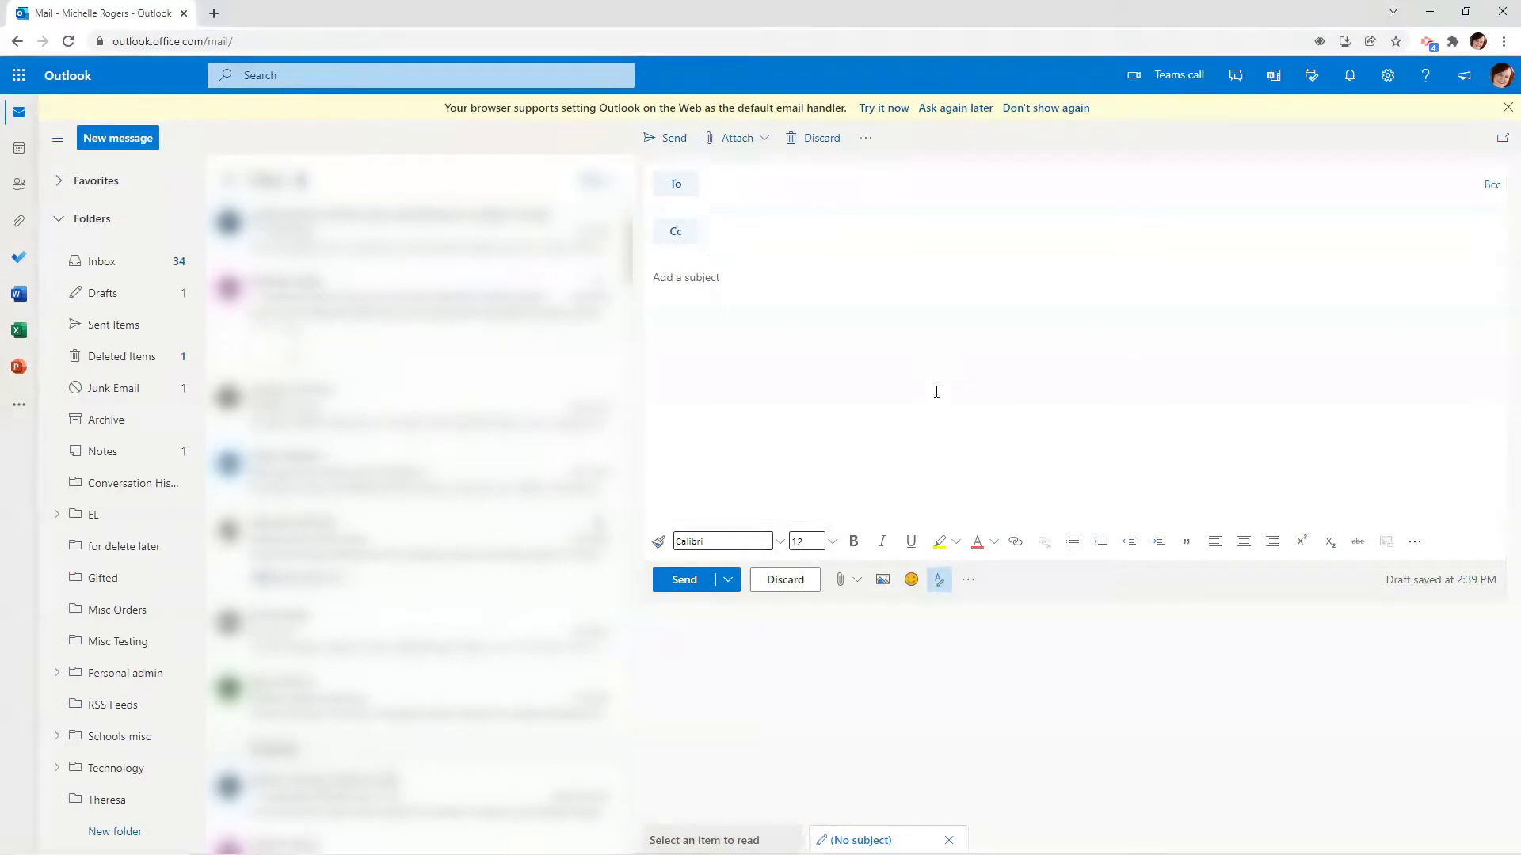
left_click(1386, 76)
left_click(1090, 360)
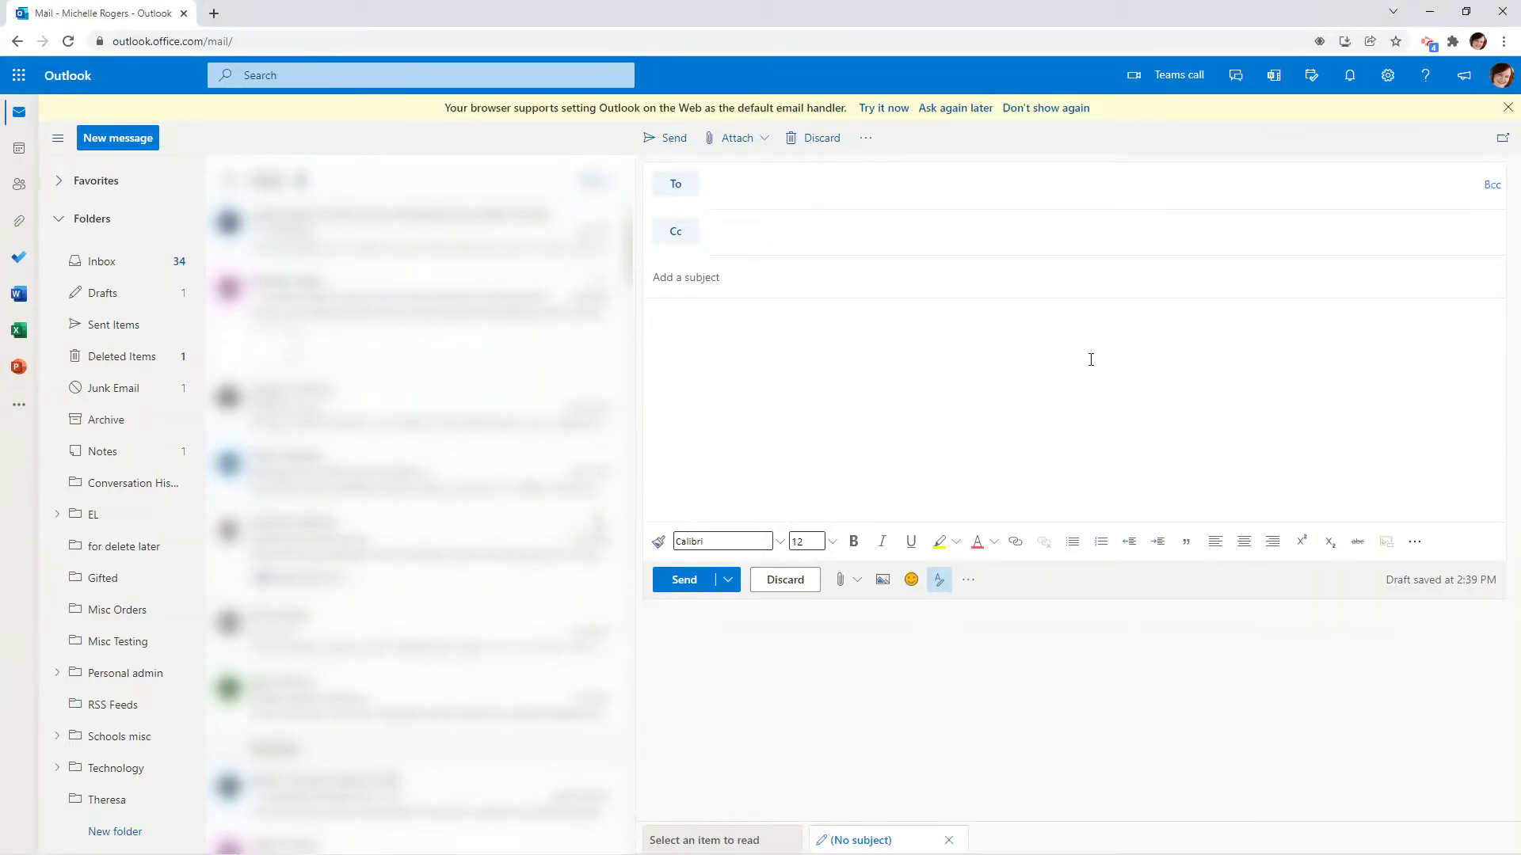